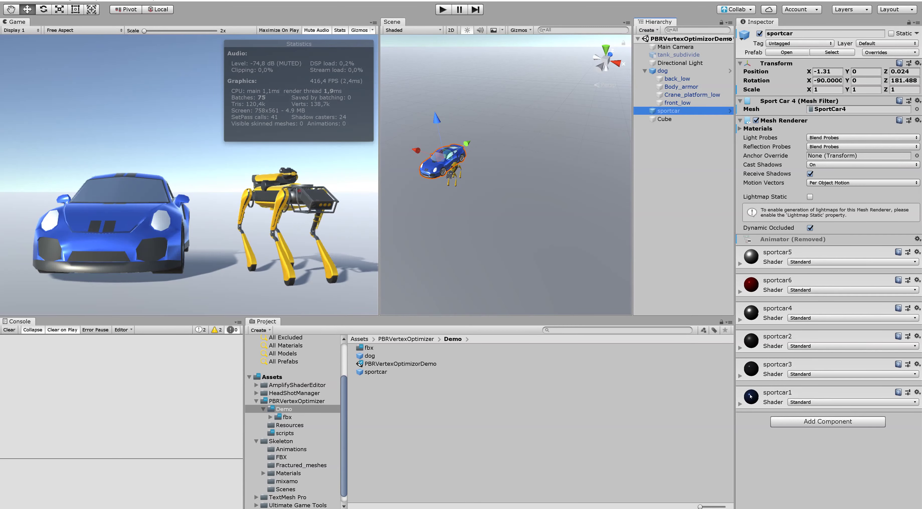
Make the sportcar1 body material red (FF5E52) with a metallic value of 0.602.
click(751, 396)
click(815, 439)
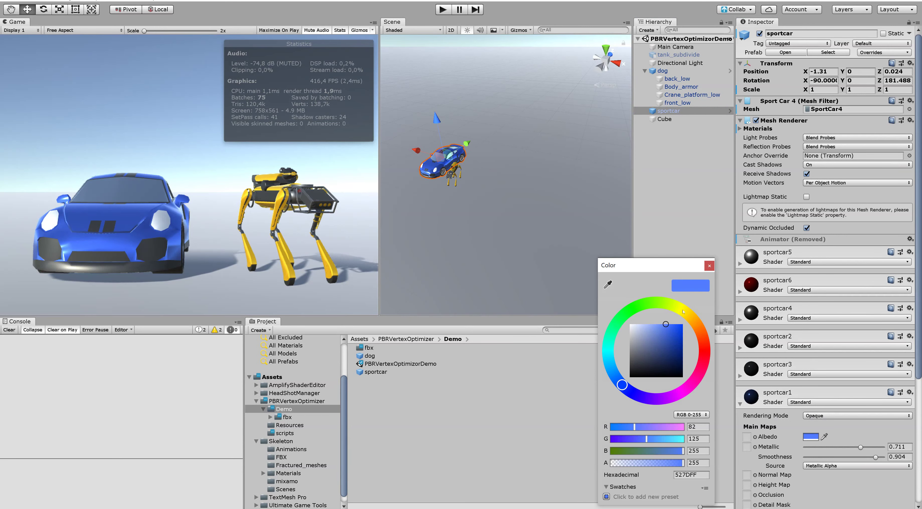
drag(683, 312, 691, 318)
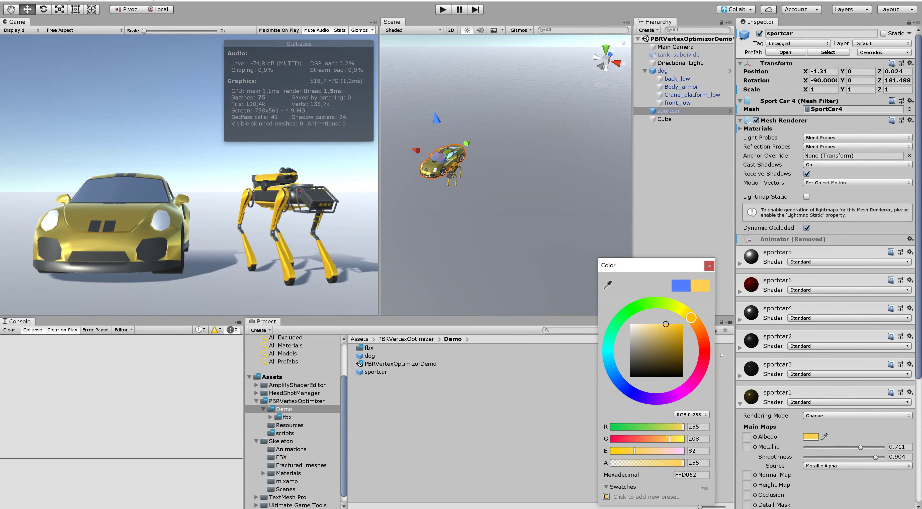
click(707, 348)
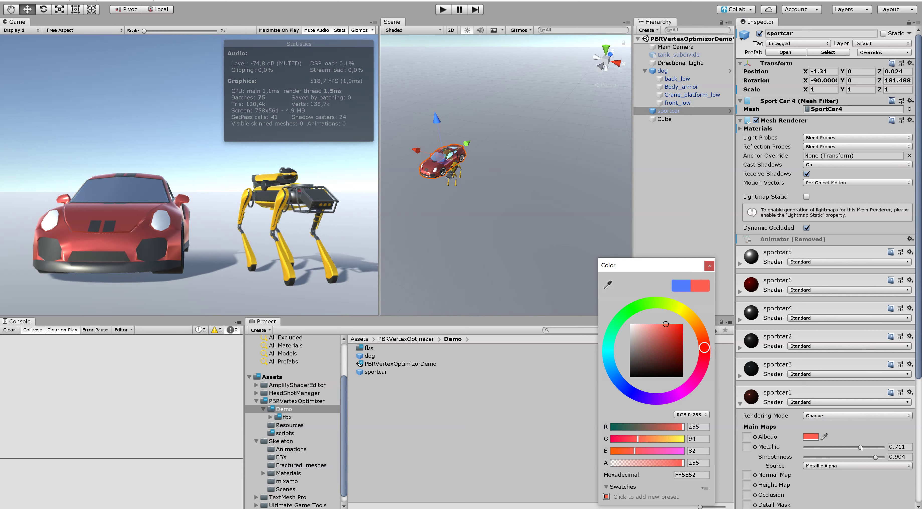
click(831, 448)
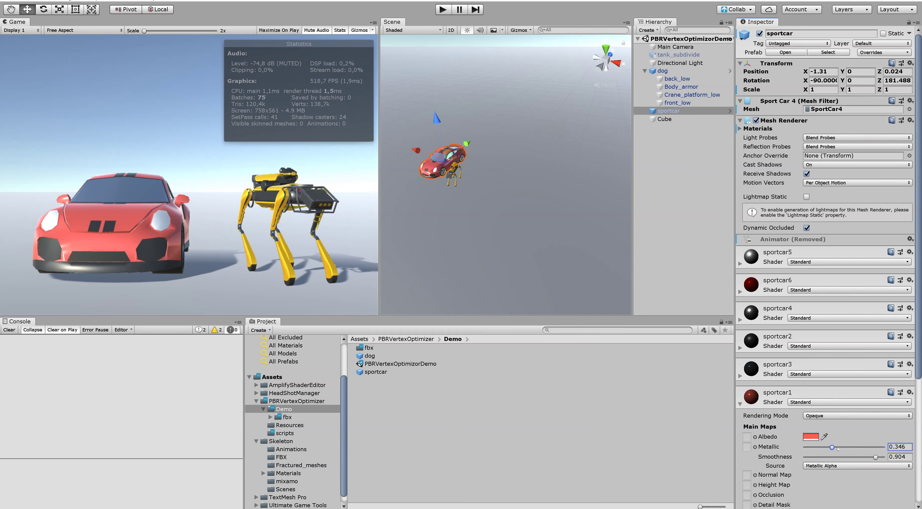
drag(837, 450, 853, 448)
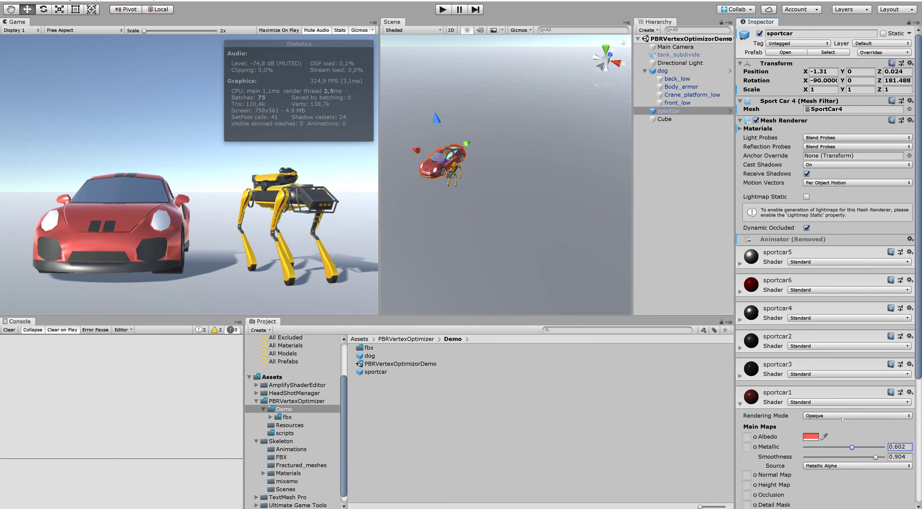
scroll(836, 443, down, 5)
Add the PBR Vertex Optimizer component to the sport car and convert it to vertex PBR.
click(840, 496)
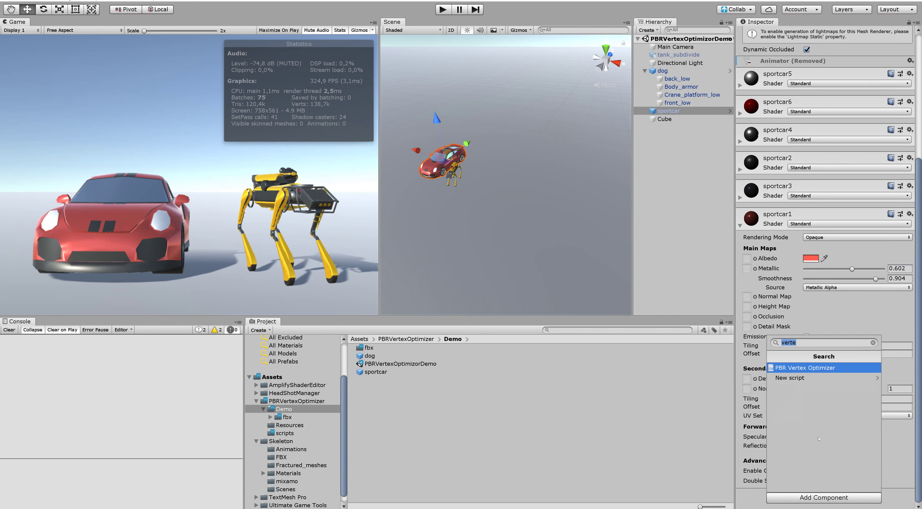
click(809, 372)
scroll(816, 250, up, 3)
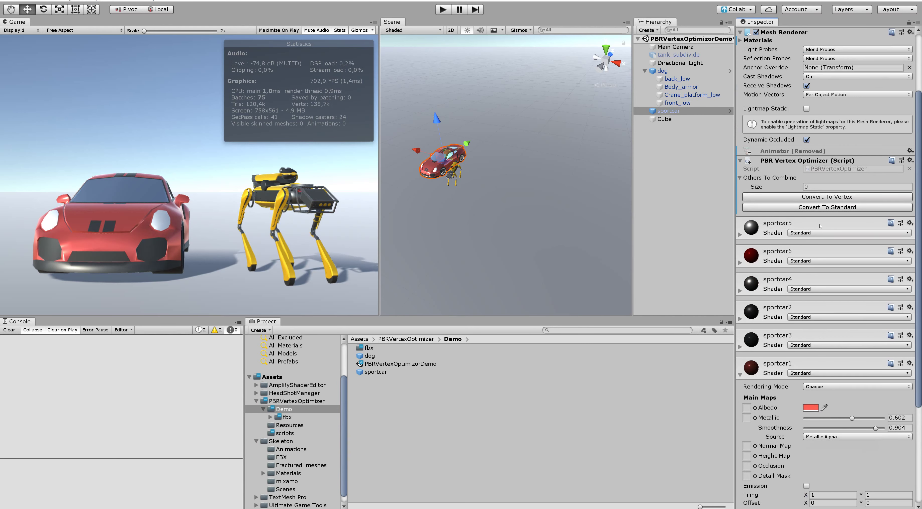
click(826, 197)
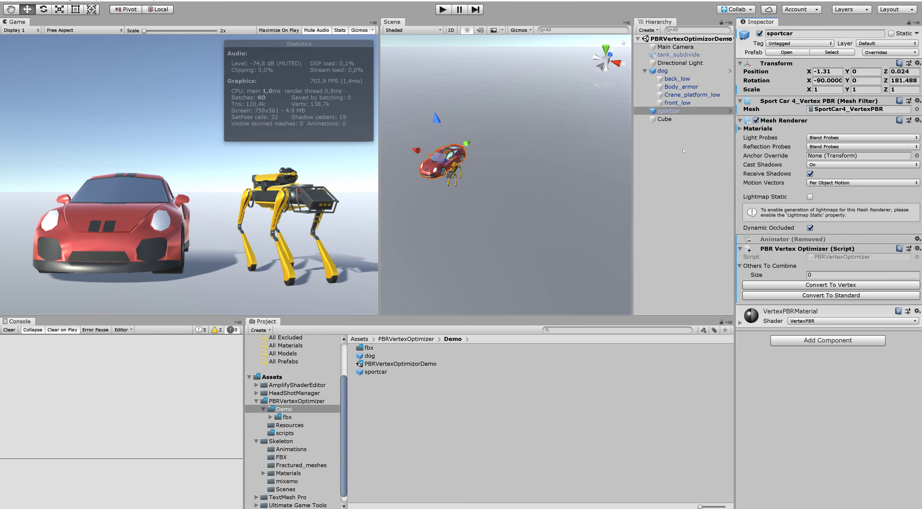
Frame the car, inspect its VertexPBRMaterial, and revert it to standard materials.
key(f)
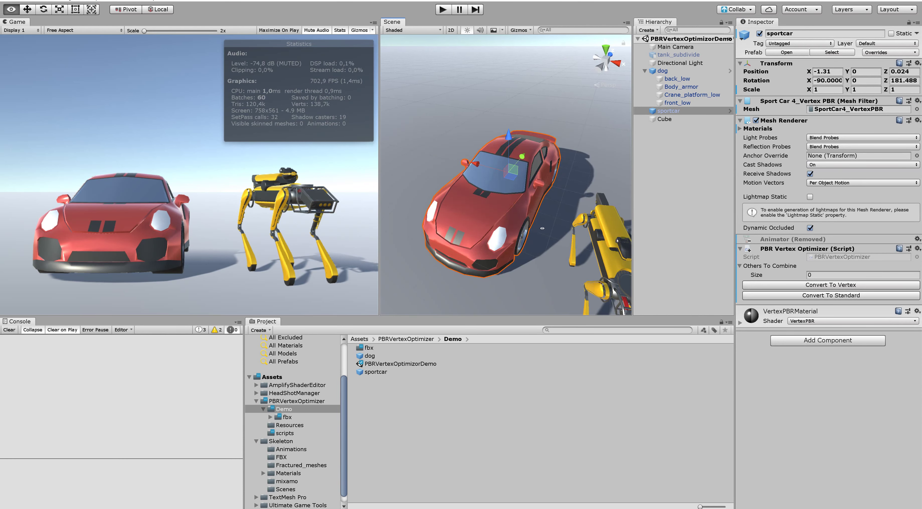
click(804, 314)
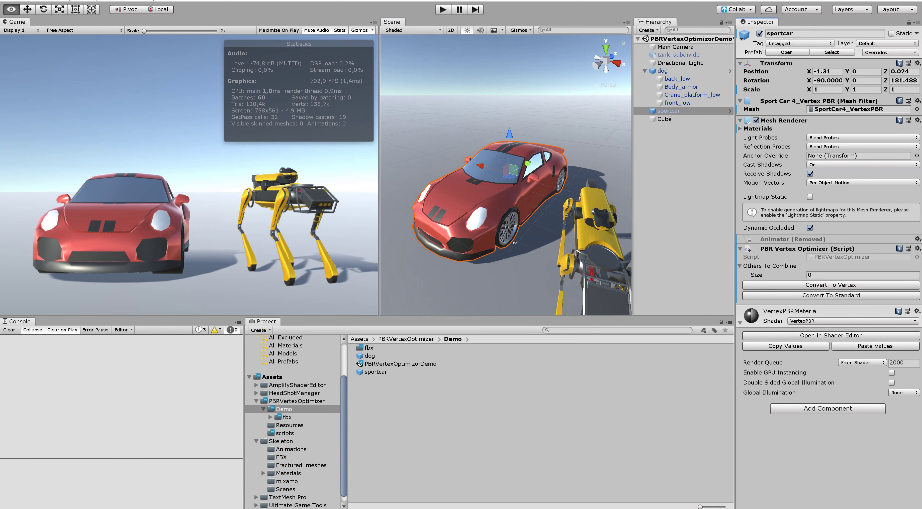
click(813, 296)
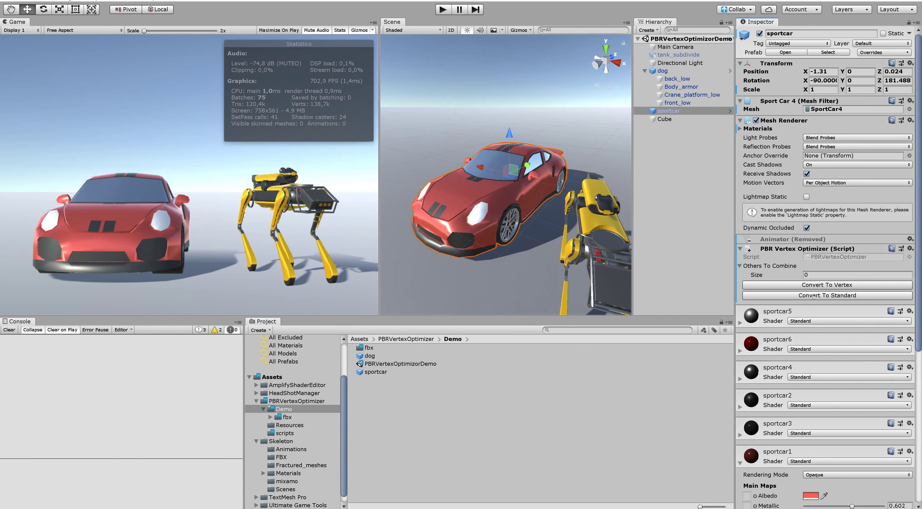
scroll(811, 376, down, 2)
Make the car body green (5CFF52) and the sportcar4 wheels pure red (FF0000), then convert to vertex PBR.
click(813, 468)
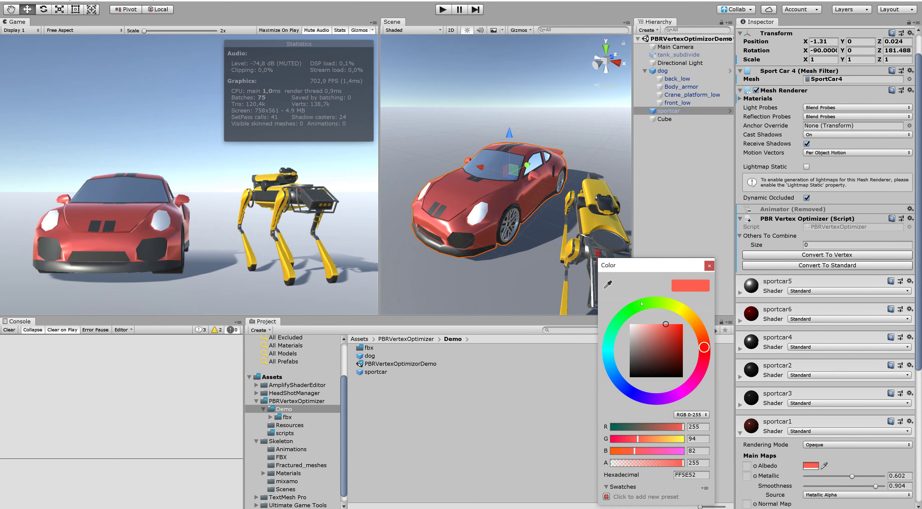
click(637, 312)
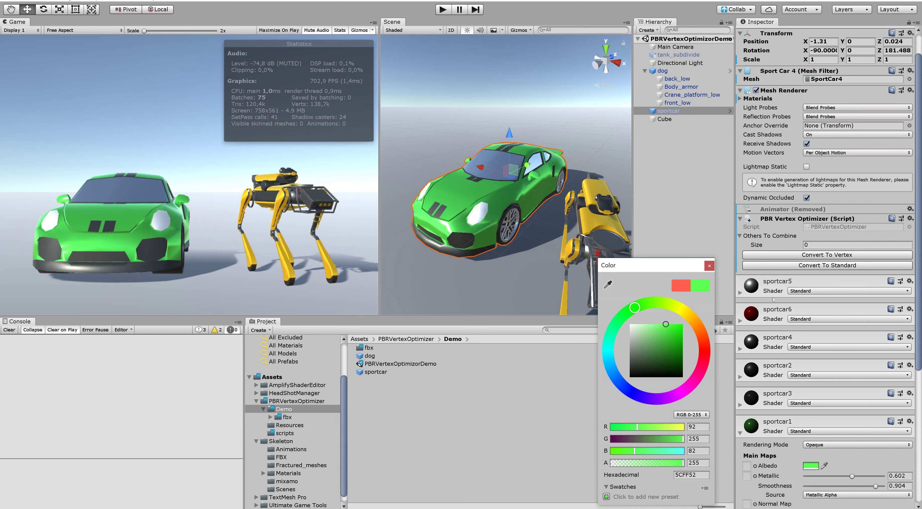
click(772, 338)
click(809, 382)
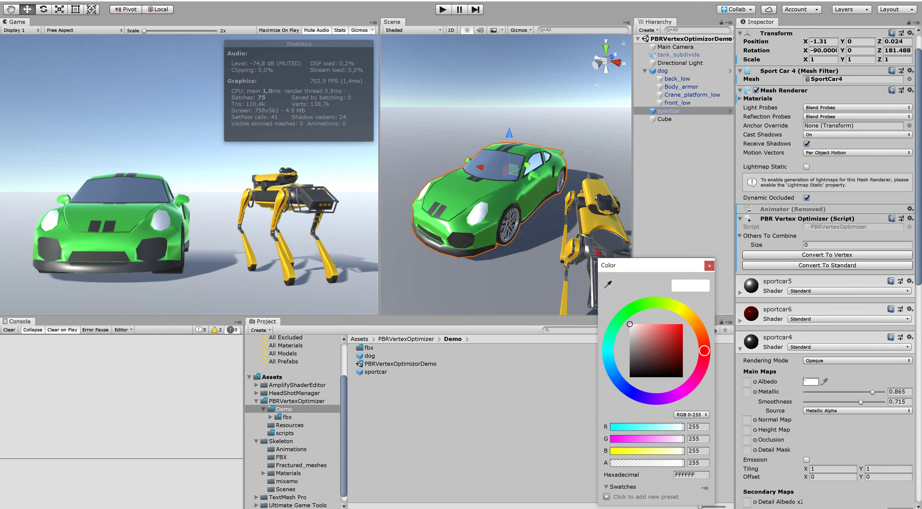
drag(672, 343, 696, 324)
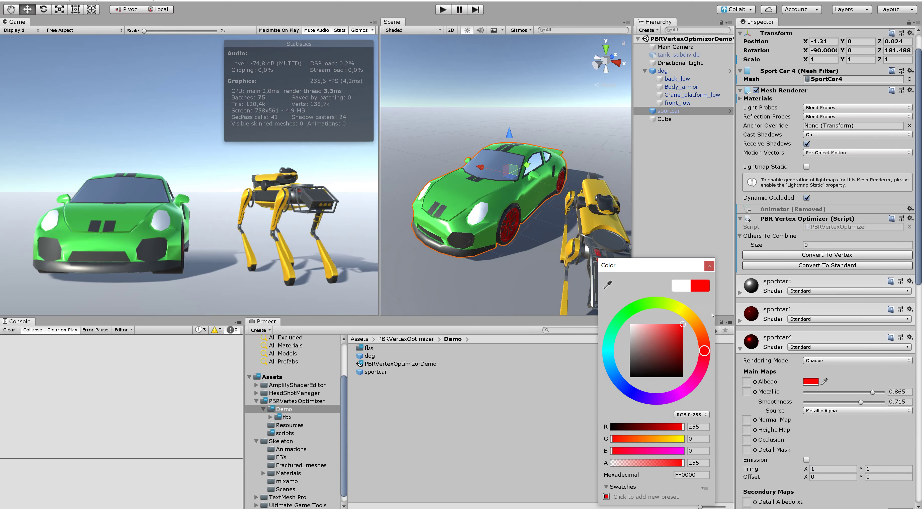
click(817, 255)
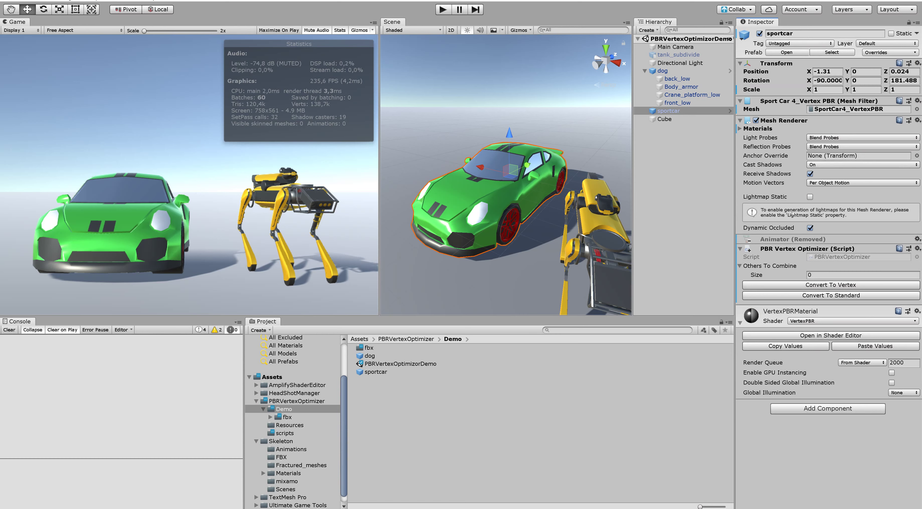
Revert the car to standard materials and make the sportcar4 wheels blue (001CFF).
click(839, 295)
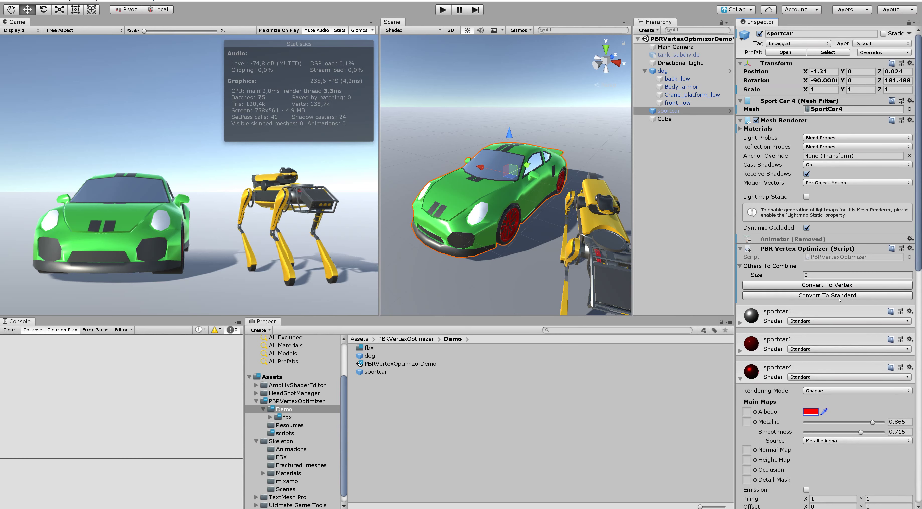
click(813, 412)
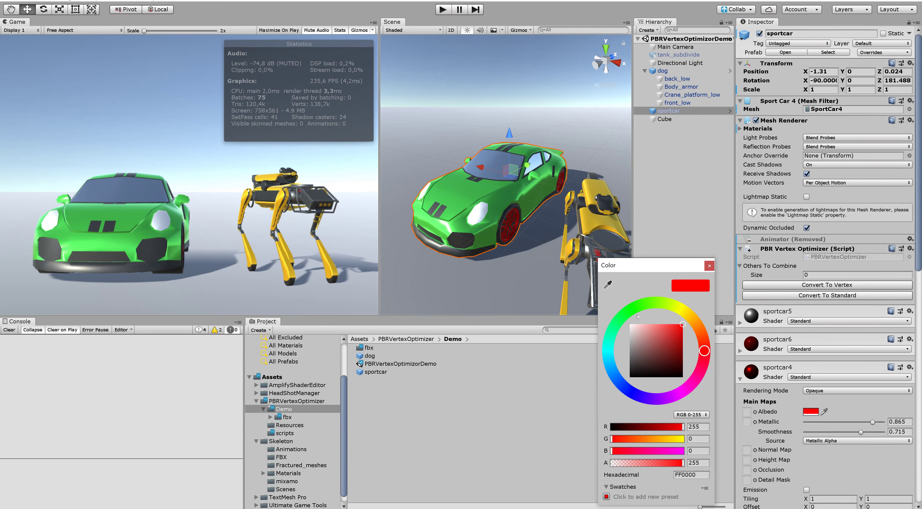
drag(625, 383, 629, 391)
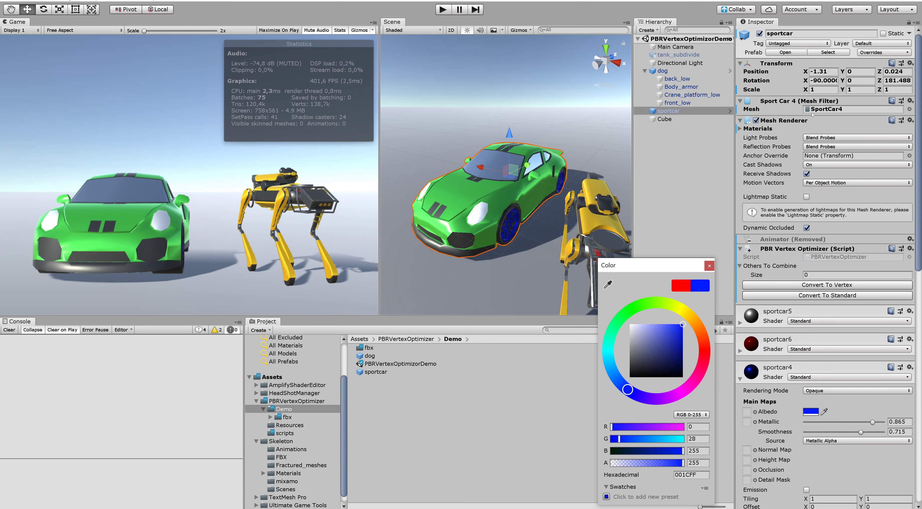
click(529, 195)
Rotate the sport car onto its side in the scene, then switch to the Scale tool.
key(e)
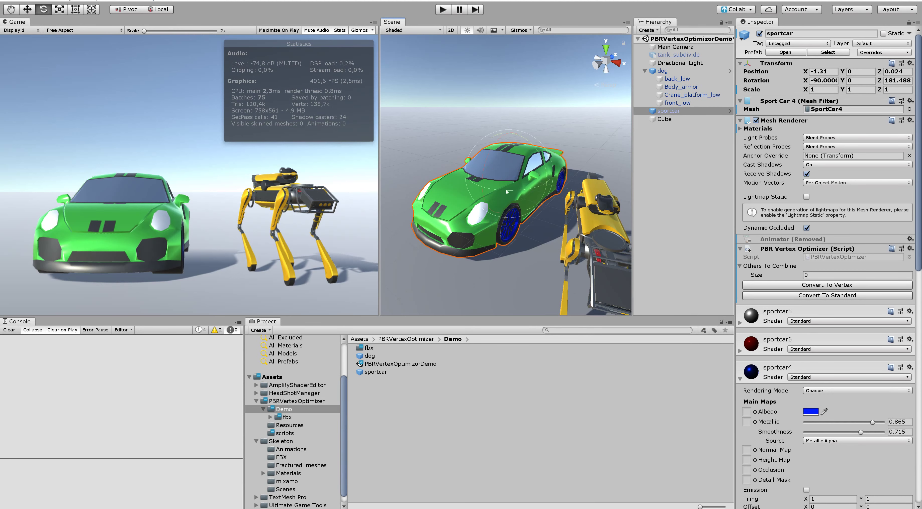
mouse_move(530, 195)
mouse_down()
mouse_move(550, 162)
mouse_move(512, 149)
mouse_move(537, 165)
mouse_up()
key(w)
key(e)
key(r)
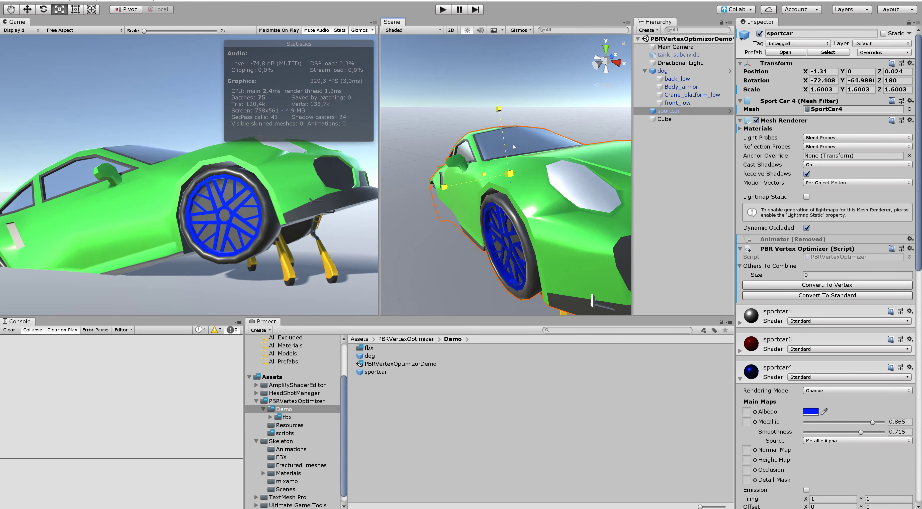
Convert the enlarged car to vertex PBR and back to standard materials.
click(829, 285)
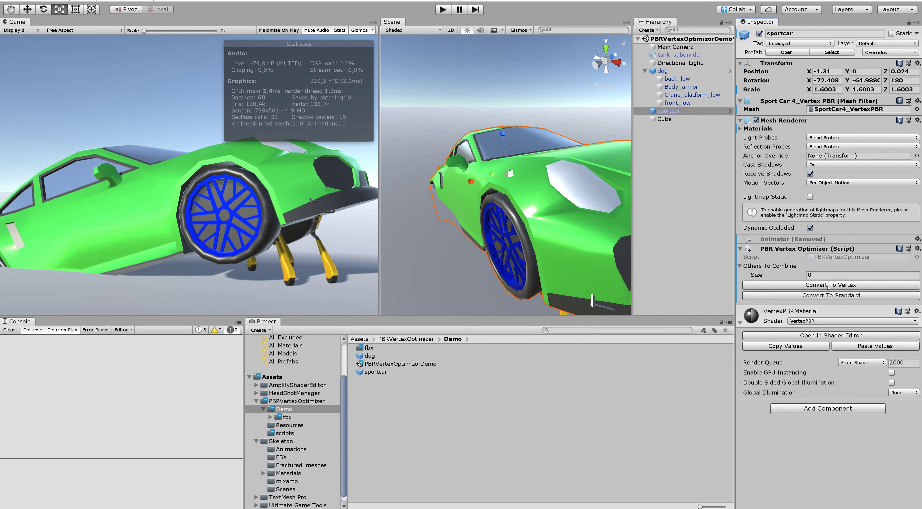
click(825, 296)
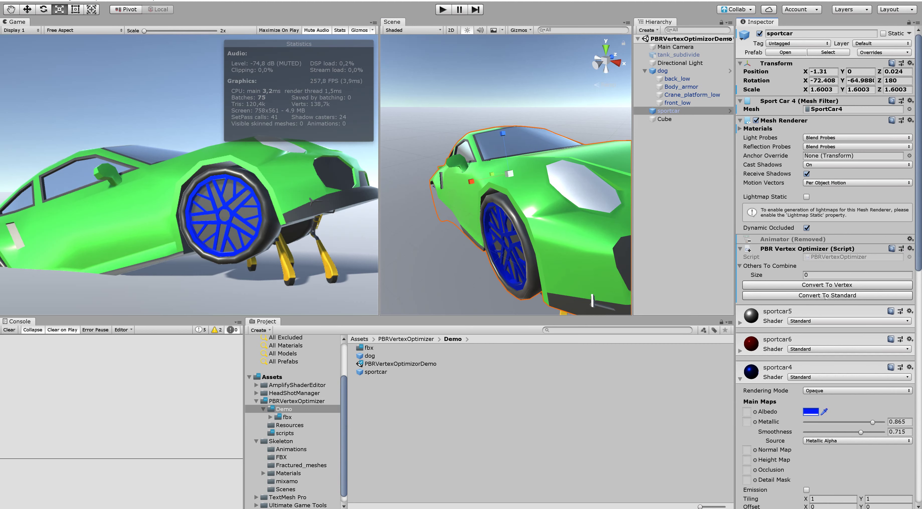
key(w)
alt+drag(605, 190, 532, 209)
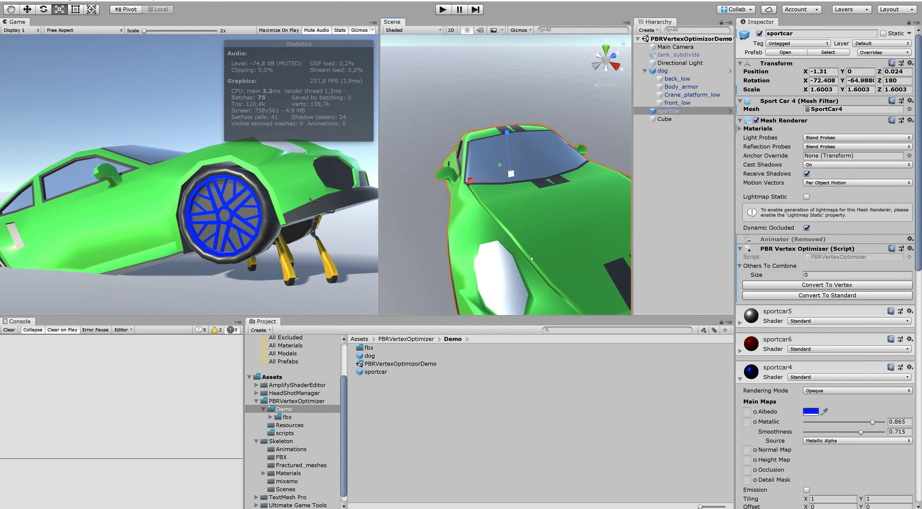
Reset the car's scale to 1 and its X rotation to -90, then select the robot dog.
click(828, 72)
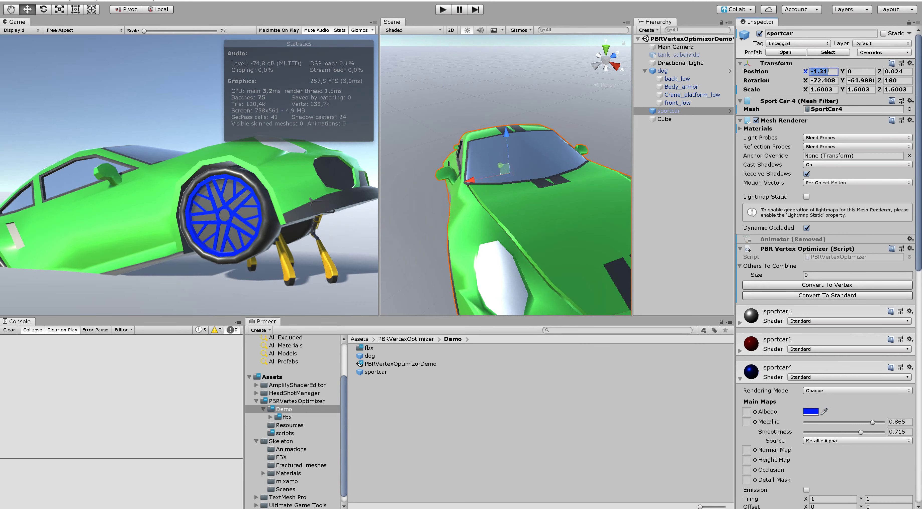
key(ctrl+z)
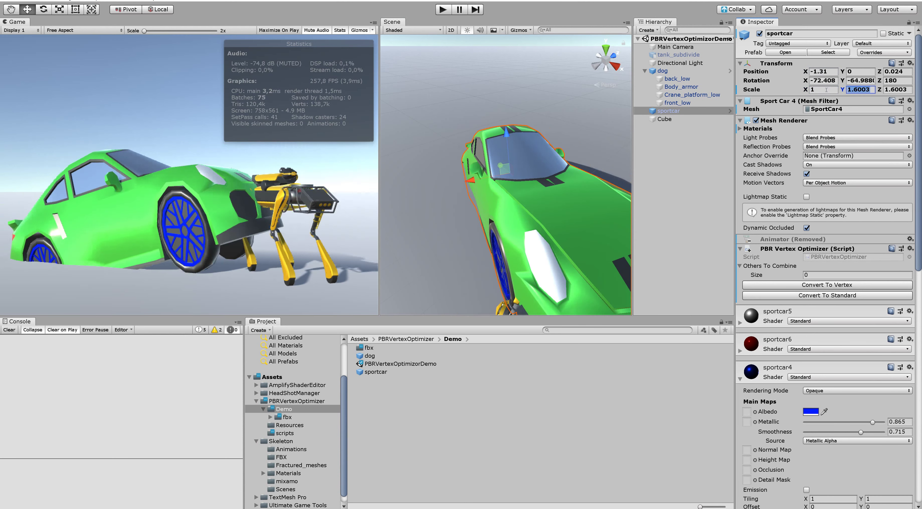
click(898, 90)
text(1)
click(826, 81)
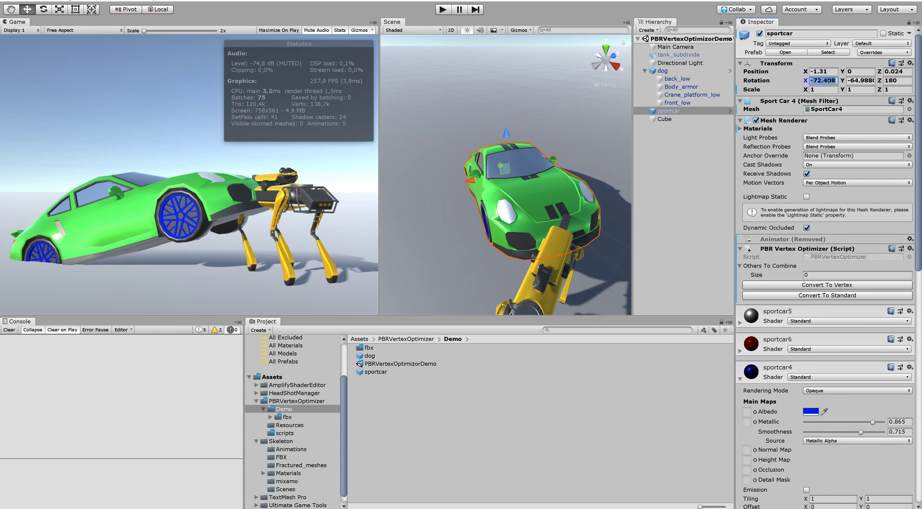
text(0)
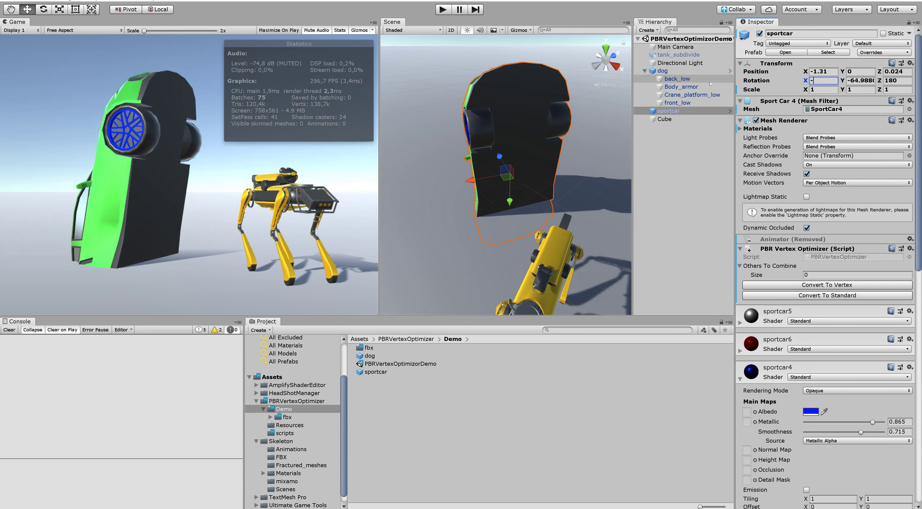
text(-90)
click(868, 81)
text(-)
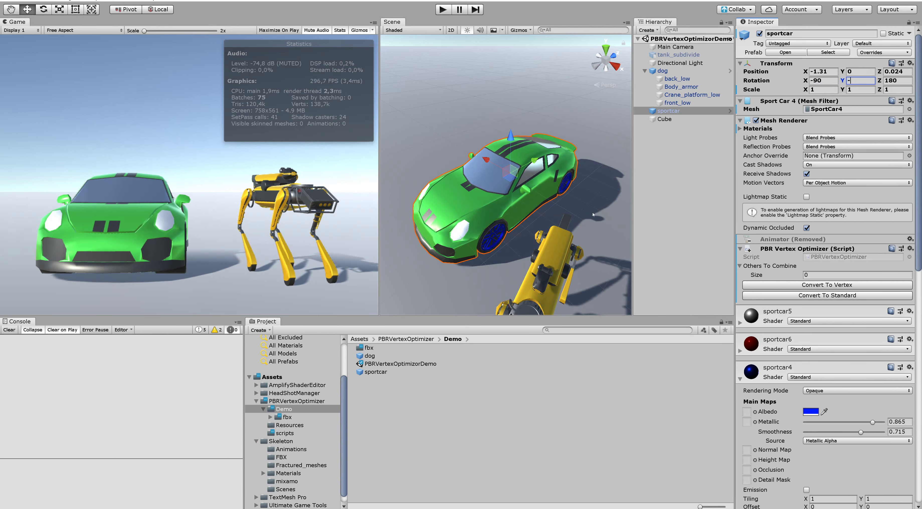
click(563, 251)
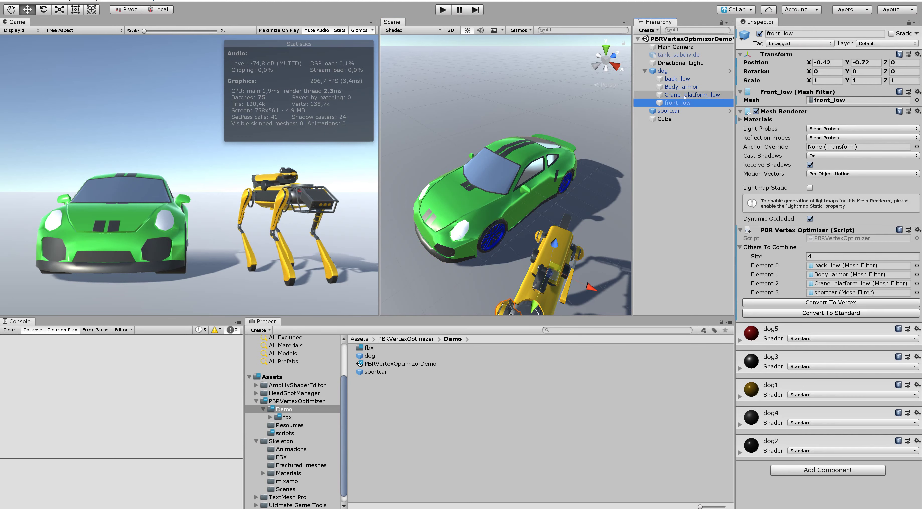
Select and frame the dog's front_low part, and set Others To Combine Size to 0.
click(686, 93)
click(686, 95)
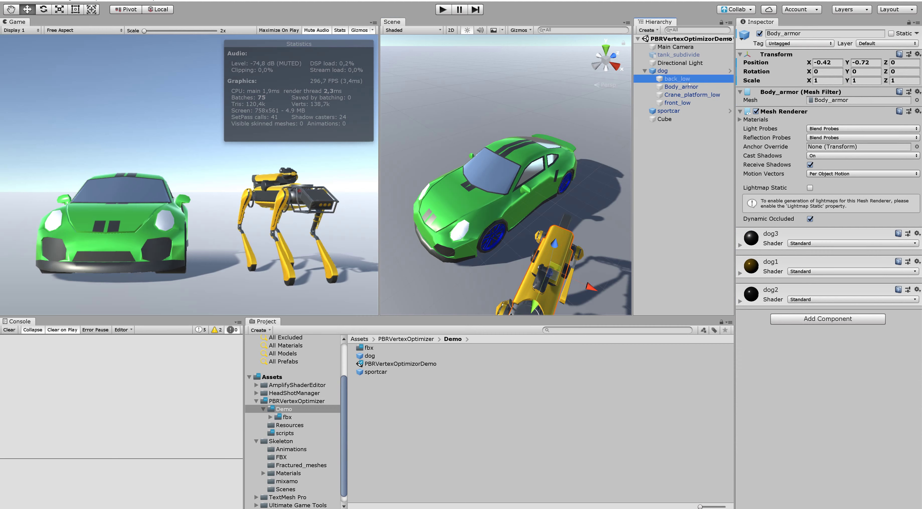
click(687, 103)
double_click(686, 103)
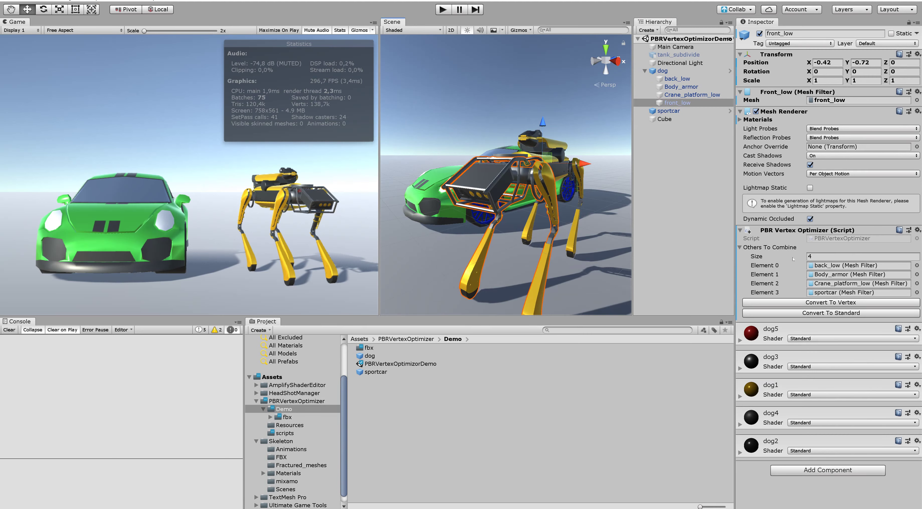
click(811, 257)
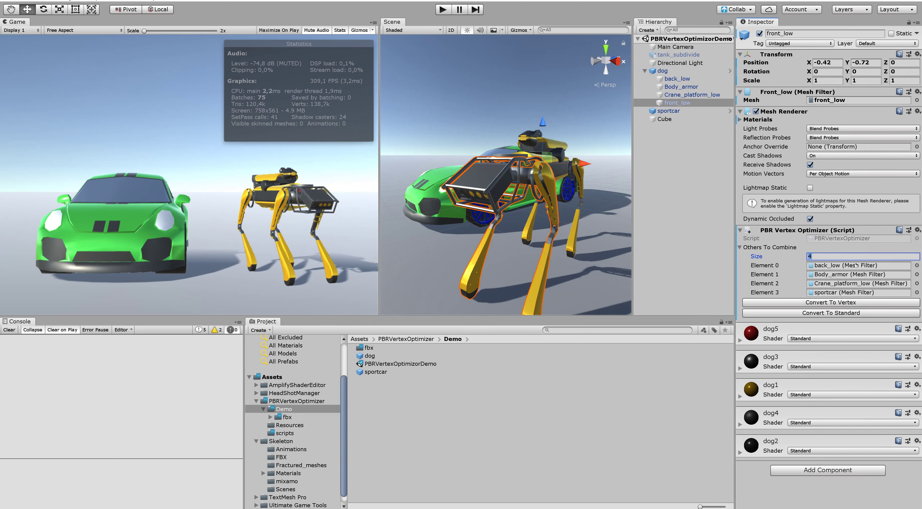
text(0)
key(Return)
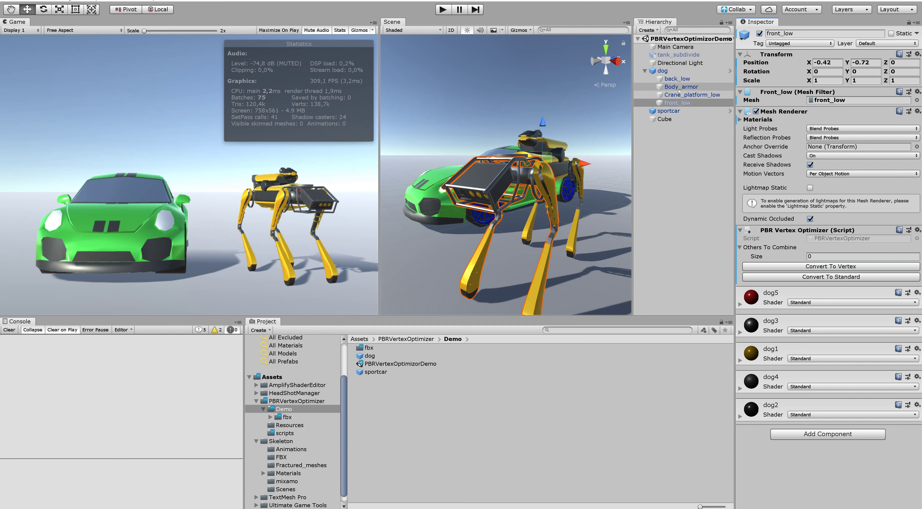
Add Crane_platform_low twice, back_low and Body_armor to front_low's combine list.
drag(833, 250, 832, 250)
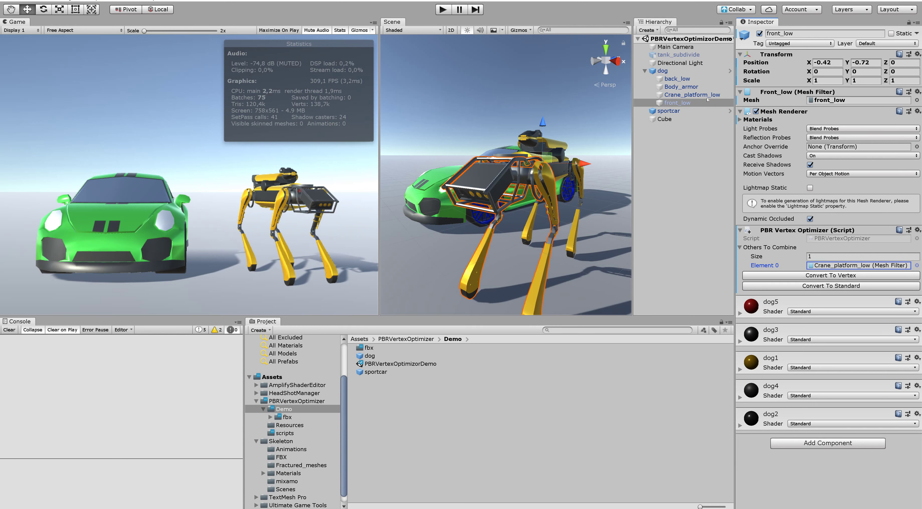
drag(692, 94, 769, 247)
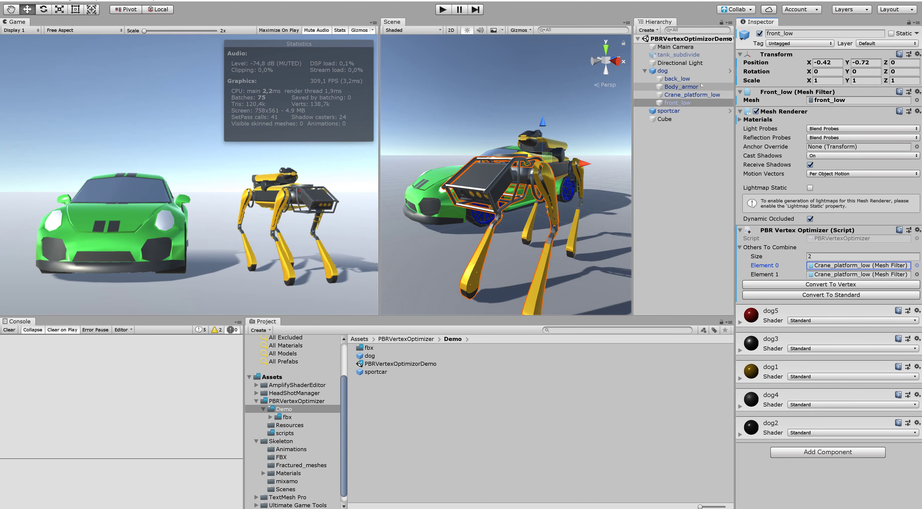
drag(855, 251, 854, 249)
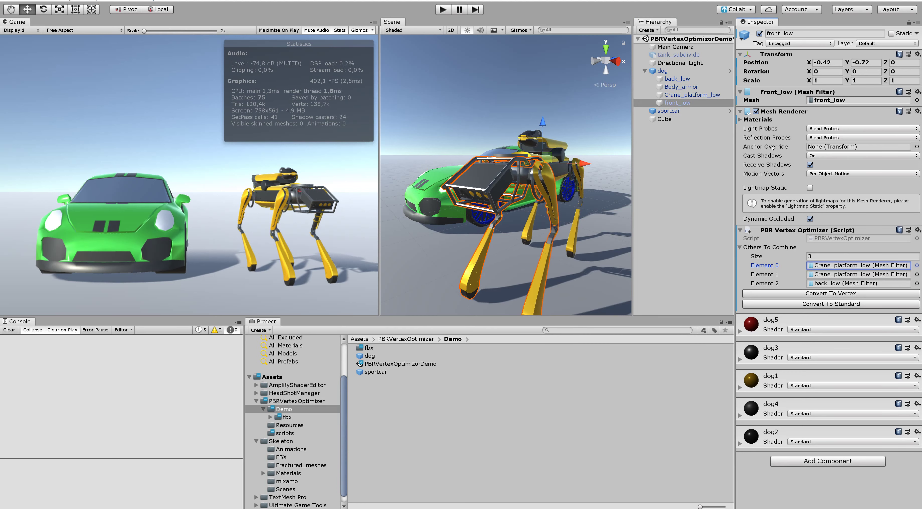
drag(681, 87, 839, 250)
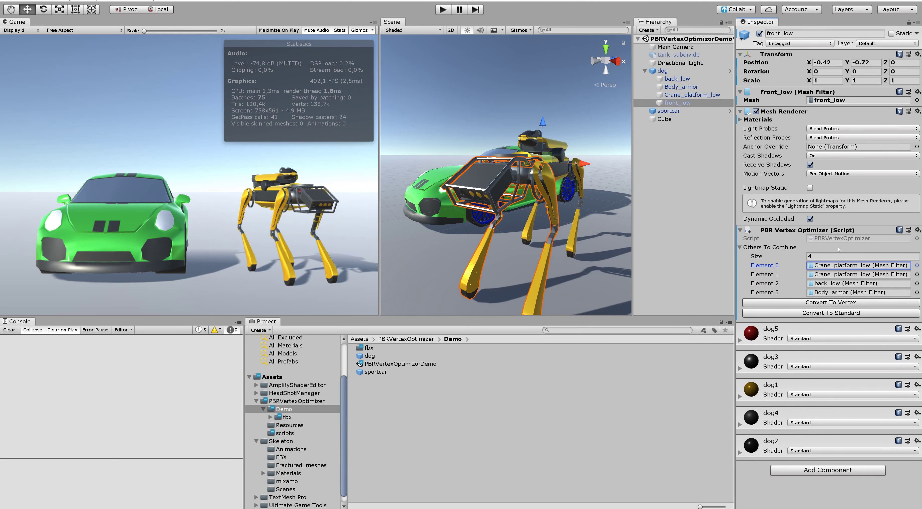
Set dog1 to blue 1719FF, metallic 1, smoothness 0, then convert front_low to vertex PBR.
click(770, 383)
click(815, 429)
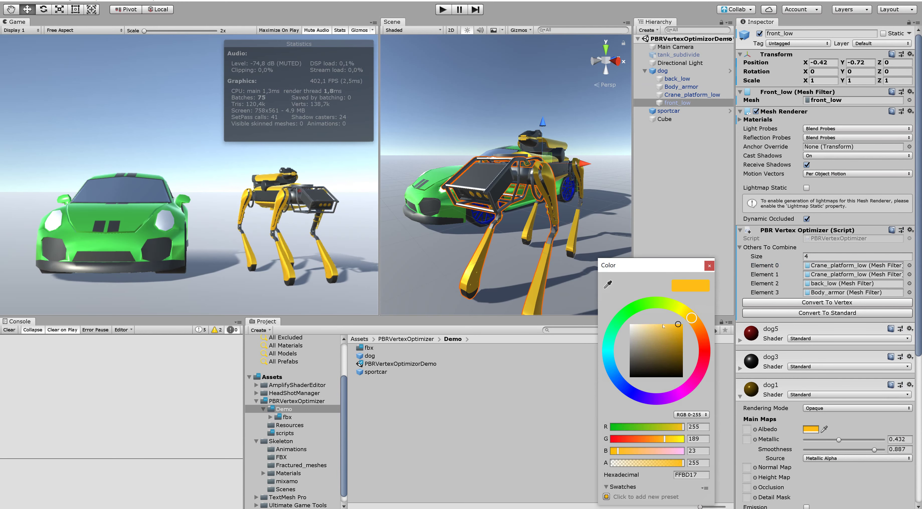
click(632, 394)
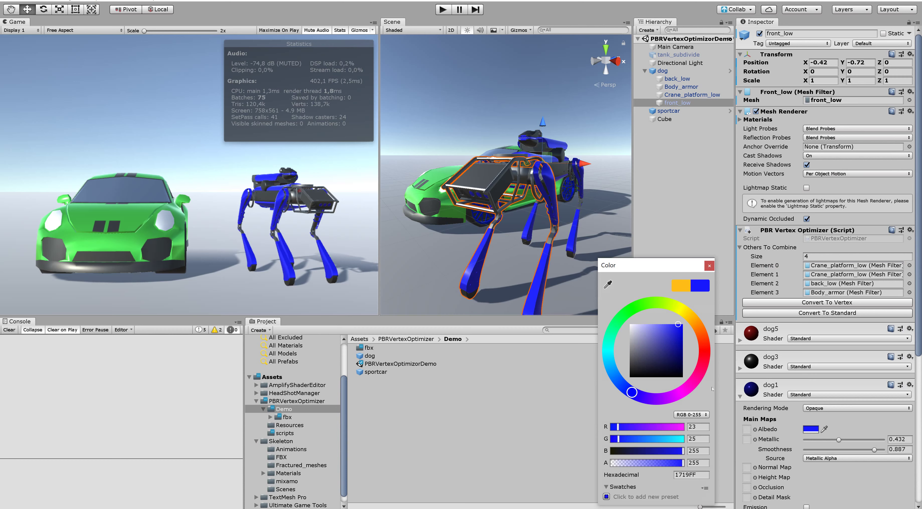
click(899, 440)
text(1)
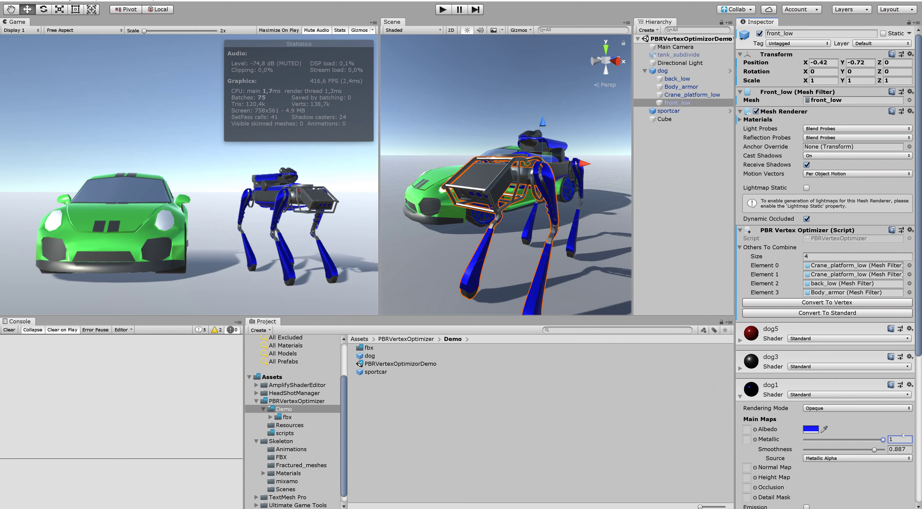
drag(874, 450, 805, 450)
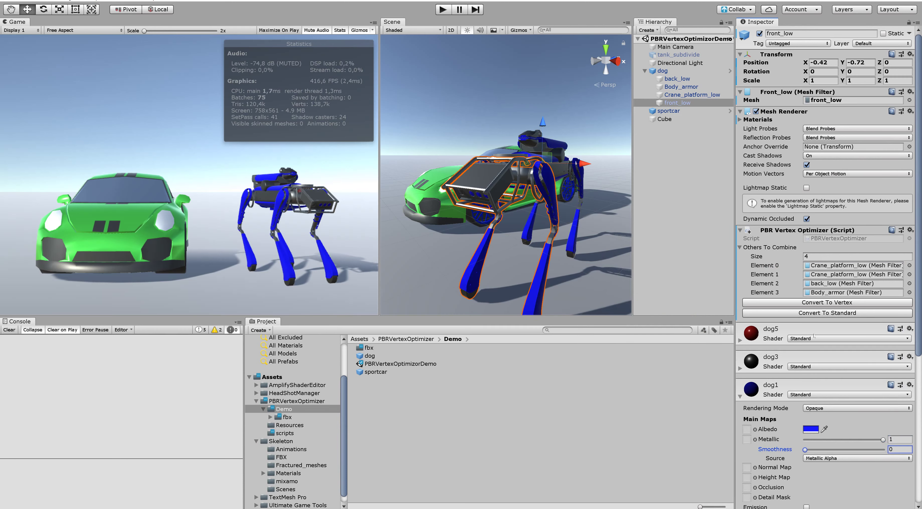
click(817, 303)
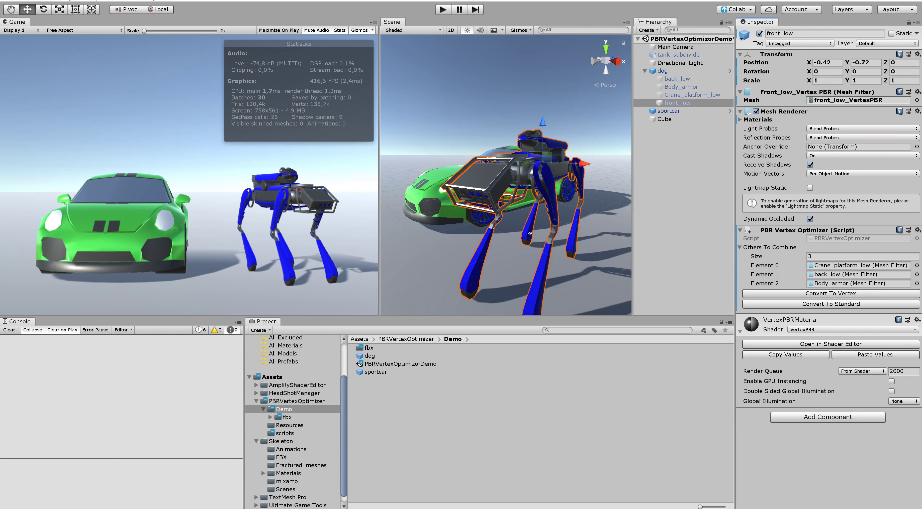
Revert the dog to standard materials and convert the sport car to vertex PBR.
mouse_move(530, 234)
alt+mouse_down()
mouse_move(547, 252)
mouse_move(558, 247)
alt+mouse_up()
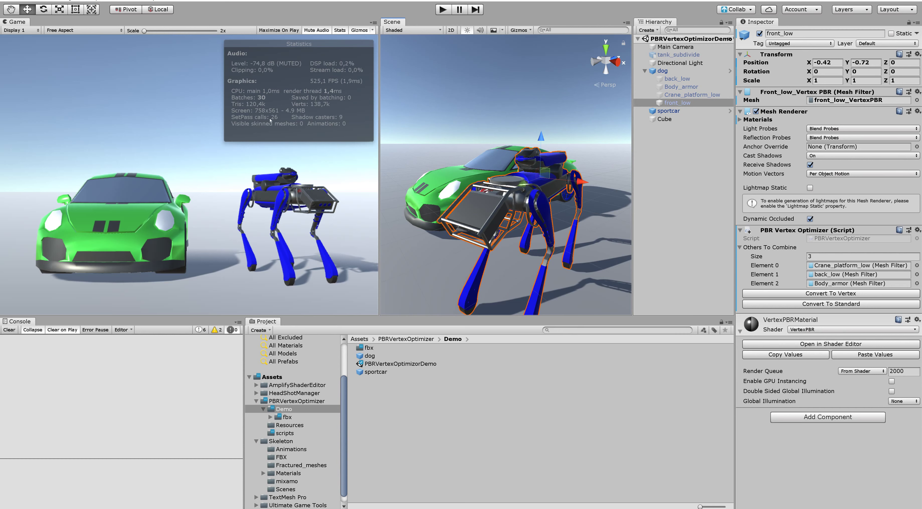
click(830, 306)
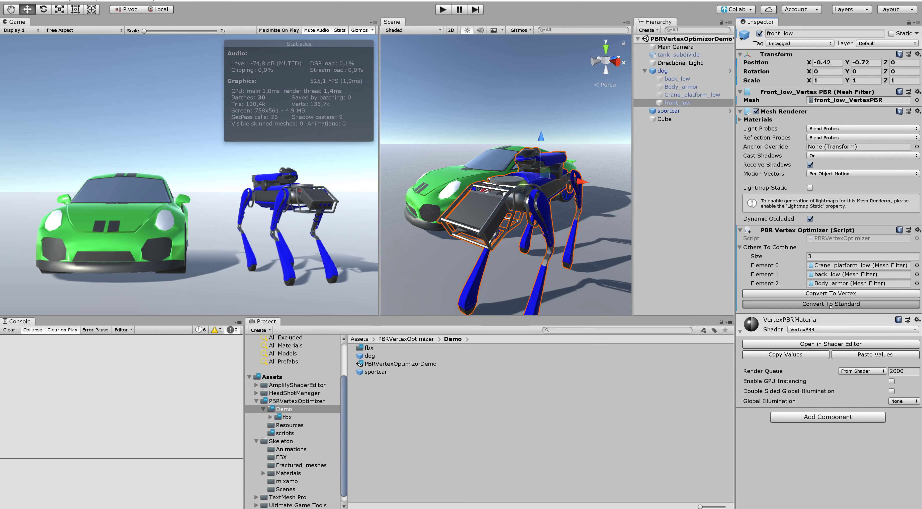
click(455, 177)
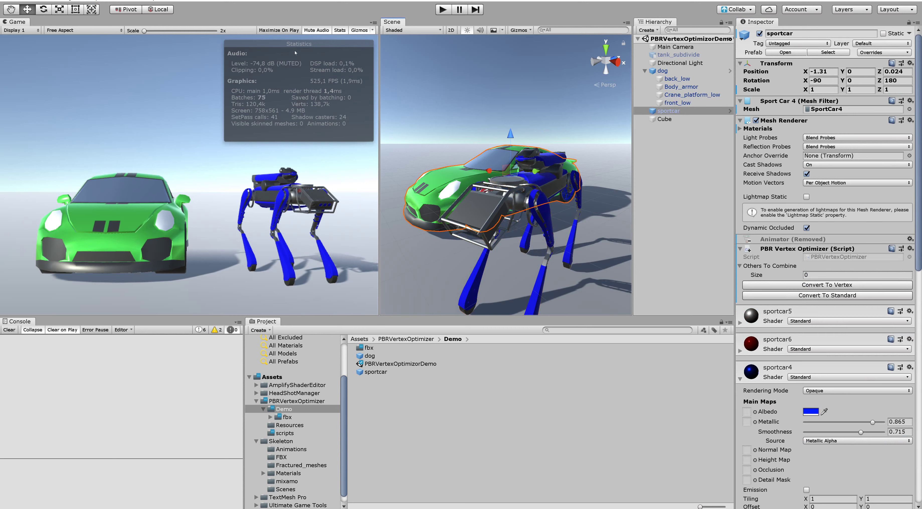
click(812, 285)
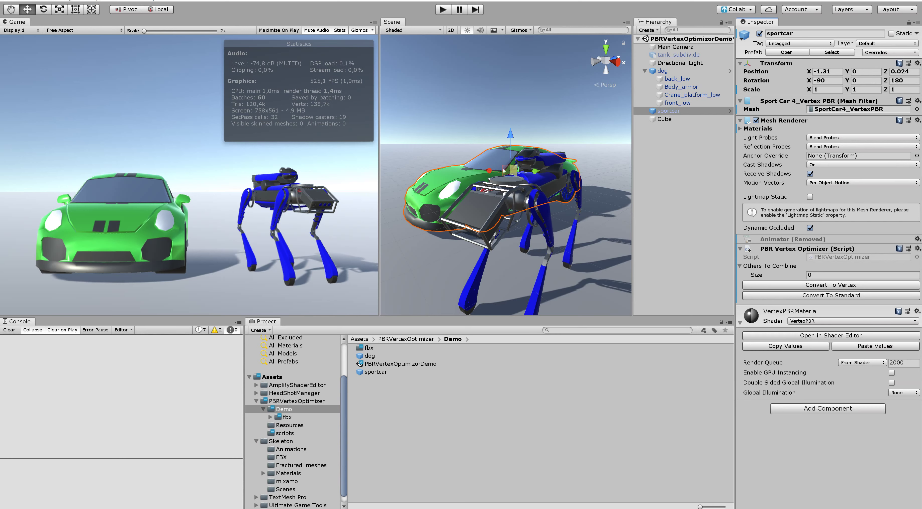
Convert the dog's front_low parts to vertex PBR, then revert them to standard materials.
click(677, 102)
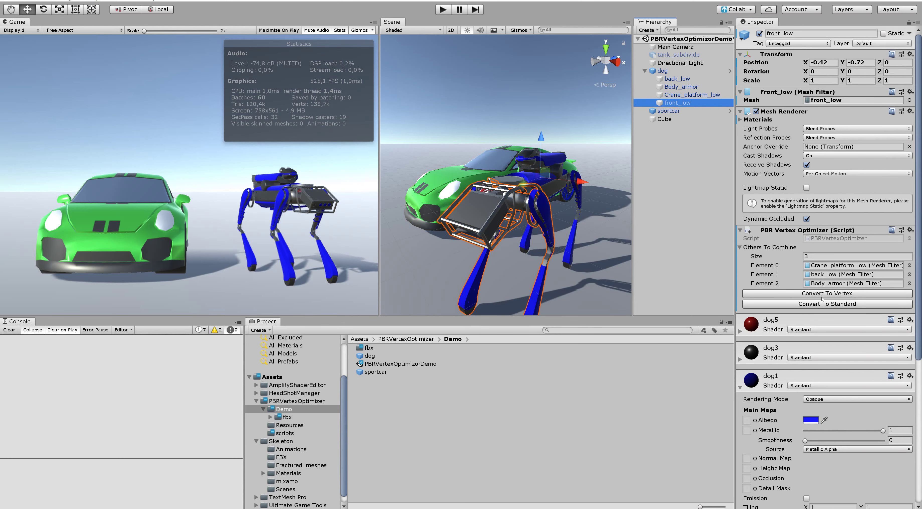
click(826, 293)
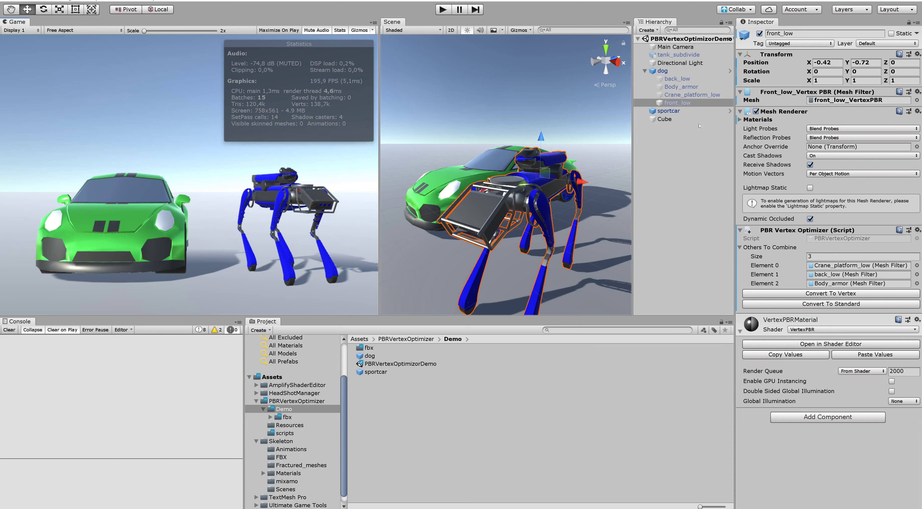
click(840, 304)
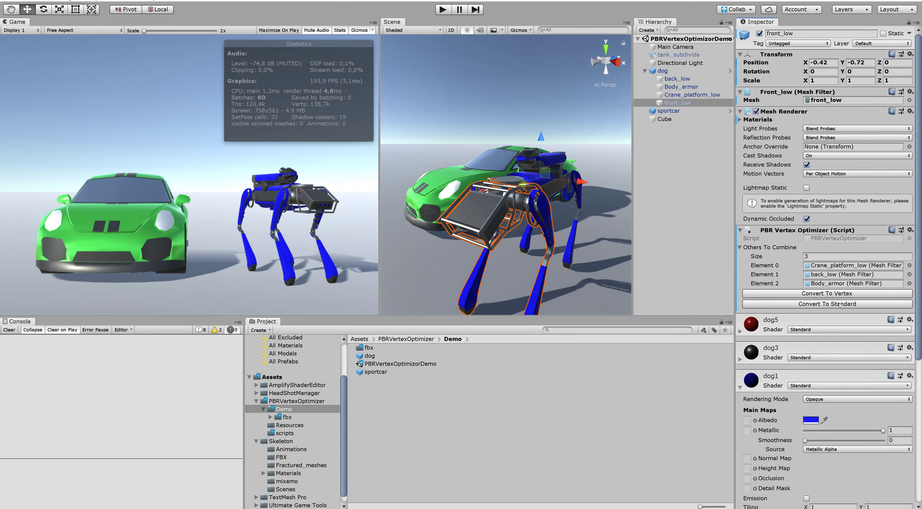
Revert the sport car to standard materials, making sportcar4 red and the body yellow (FFF452).
click(677, 111)
click(814, 296)
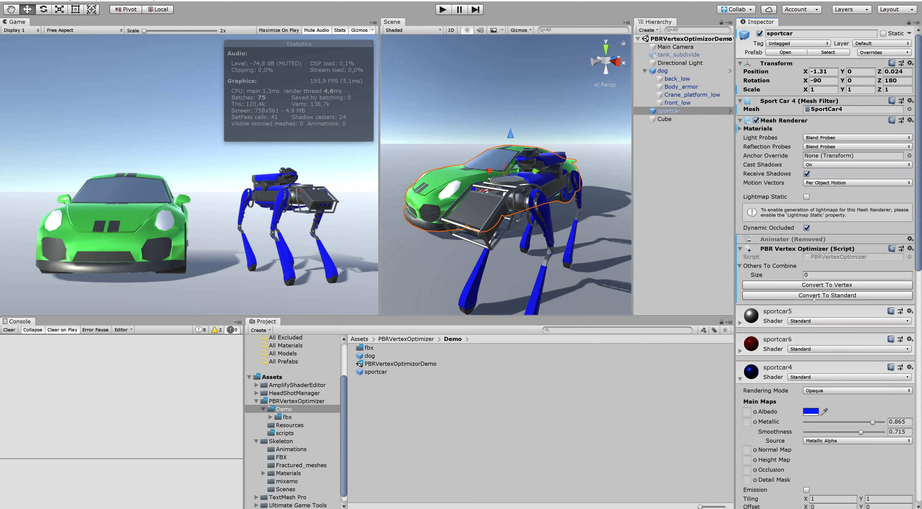
click(810, 412)
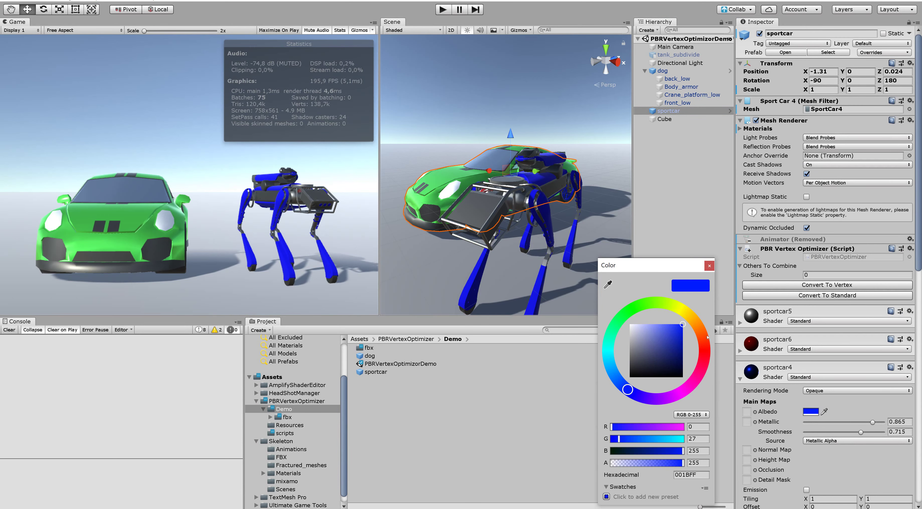
mouse_move(707, 337)
mouse_down()
mouse_move(704, 351)
mouse_move(662, 330)
mouse_move(685, 315)
mouse_up()
scroll(855, 366, down, 7)
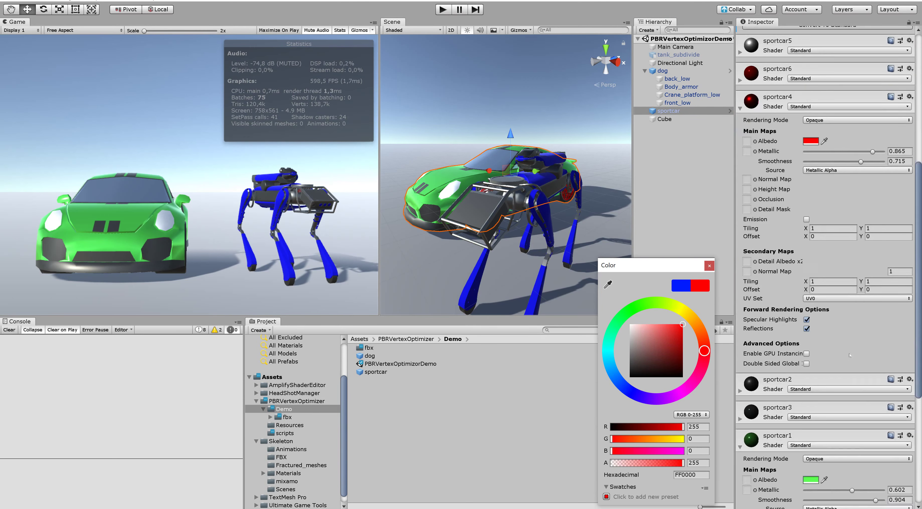
scroll(845, 356, down, 3)
click(808, 360)
drag(686, 315, 684, 311)
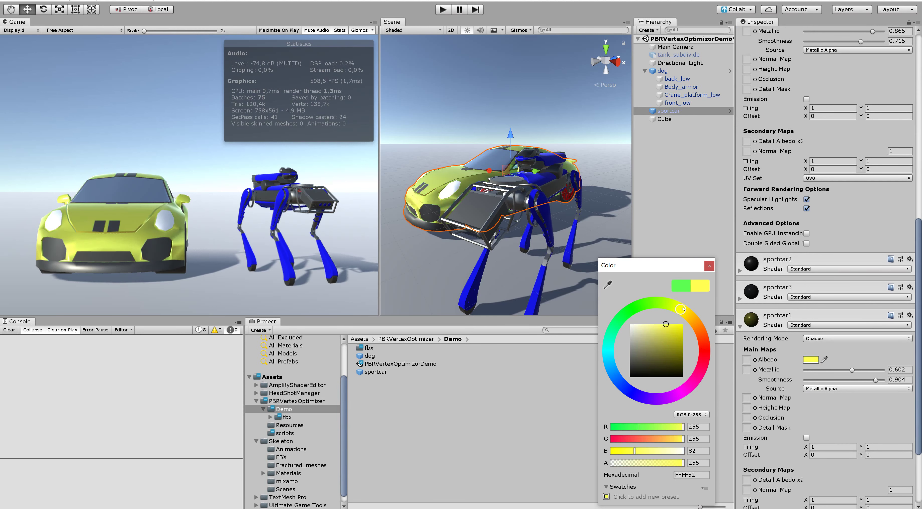
On front_low, change the dog1 albedo from blue to green (4FFF17).
click(687, 103)
click(814, 202)
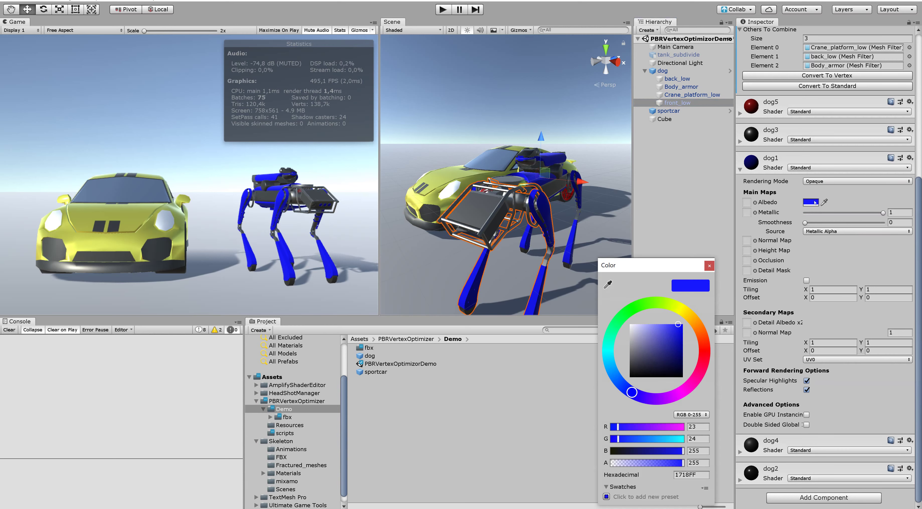
drag(650, 306, 643, 305)
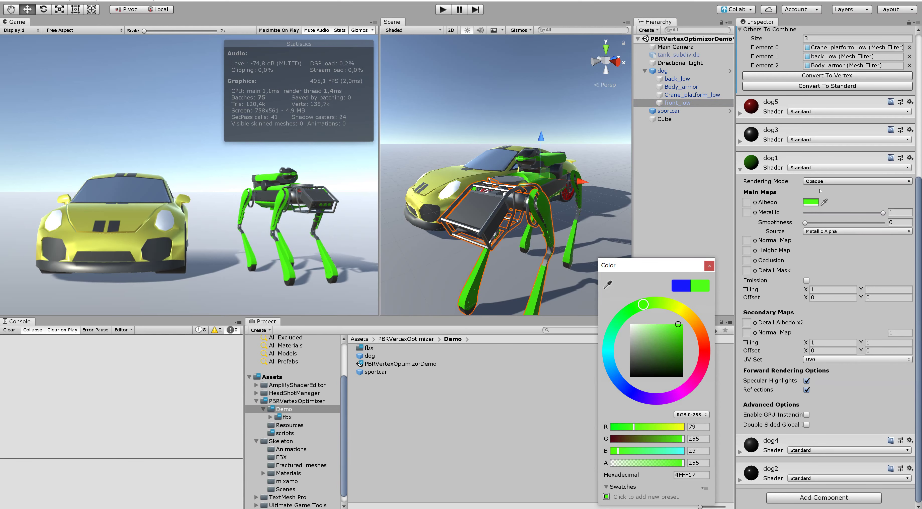
scroll(820, 193, up, 5)
scroll(823, 224, up, 5)
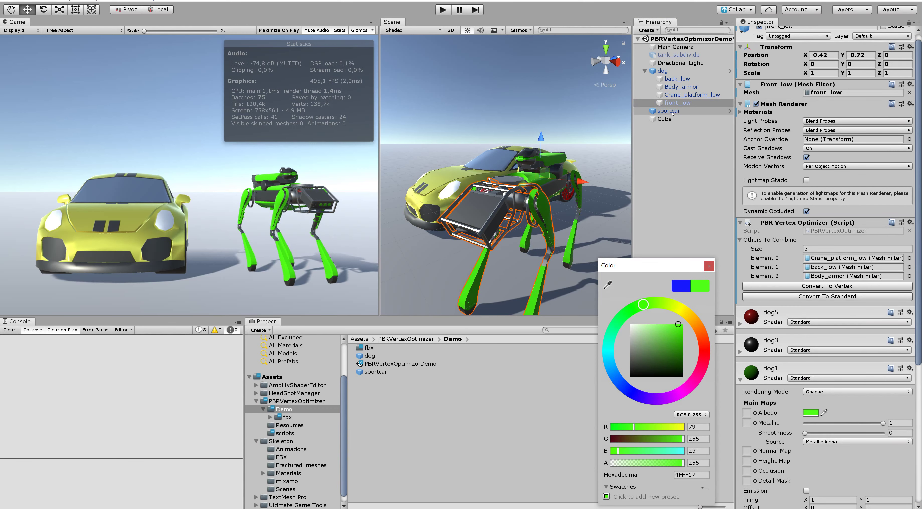
click(678, 103)
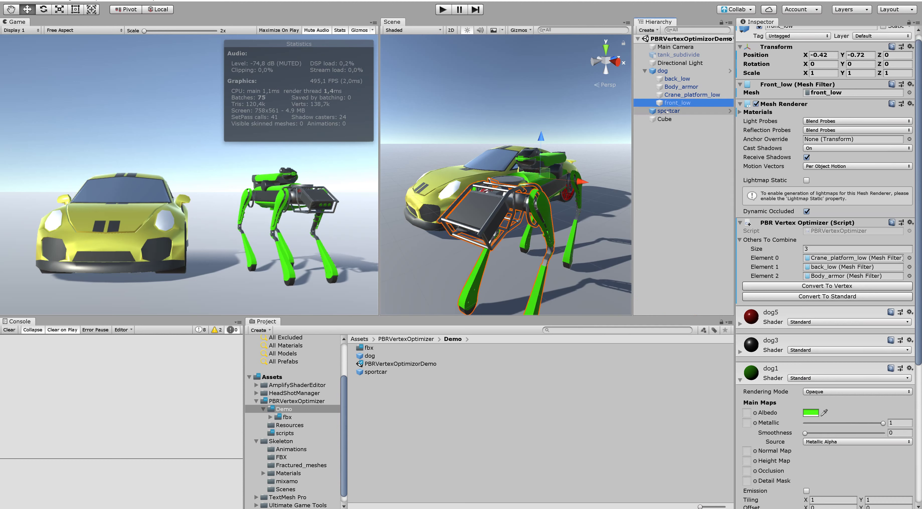
Set Others To Combine Size to 4 with sportcar as Element 3, then convert all to vertex PBR.
click(824, 244)
text(4)
key(Return)
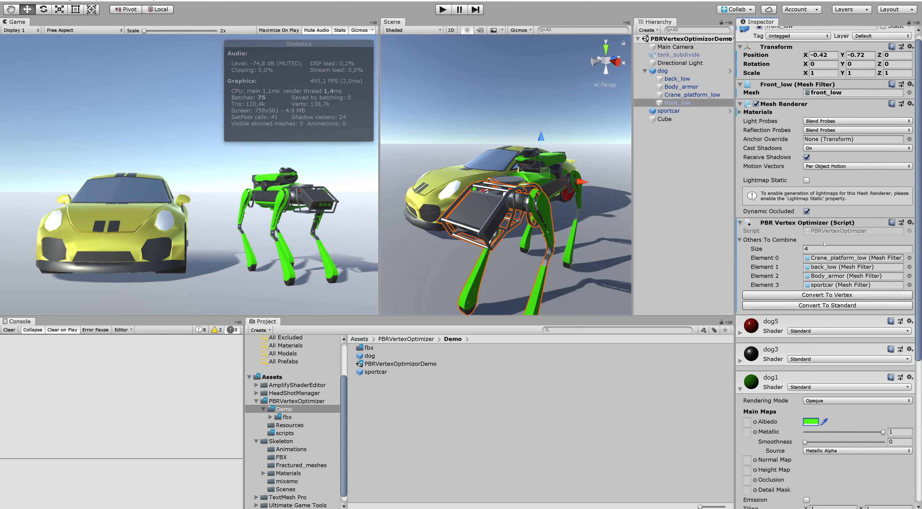
click(826, 299)
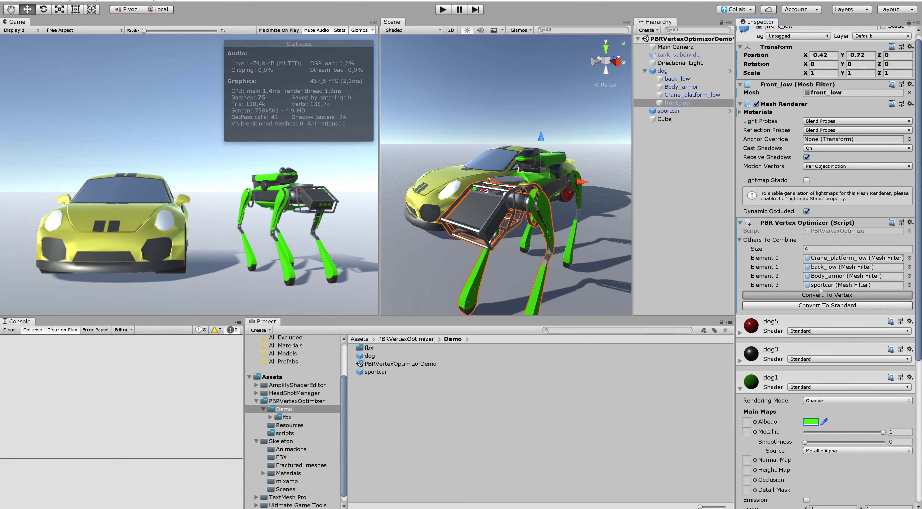